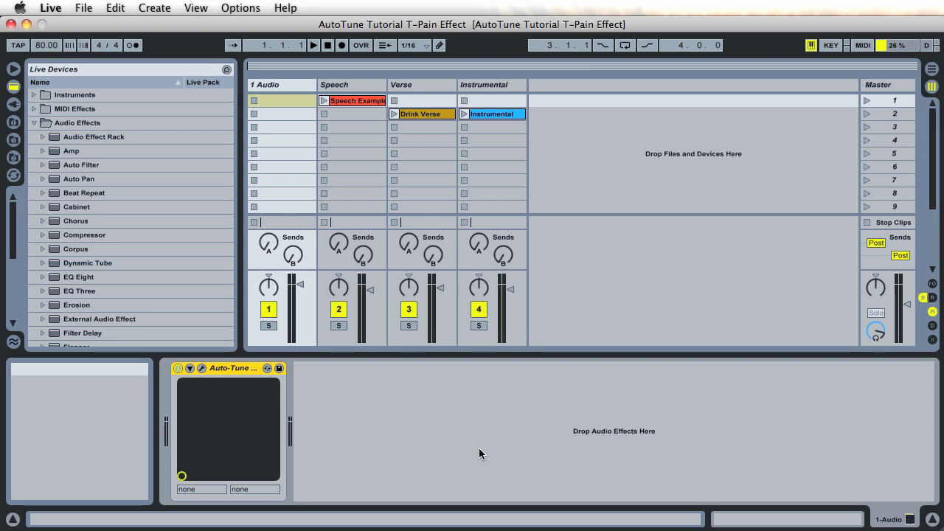
- Open the Auto-Tune Evo plug-in window and change the input type from Soprano to Low Male
{"action": "left_click", "coordinate": [202, 371]}
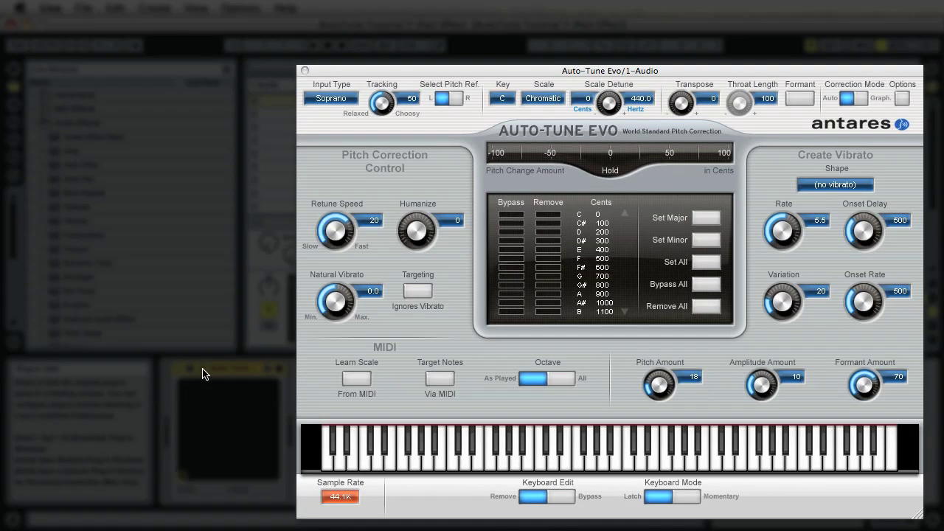
{"action": "left_click", "coordinate": [324, 98]}
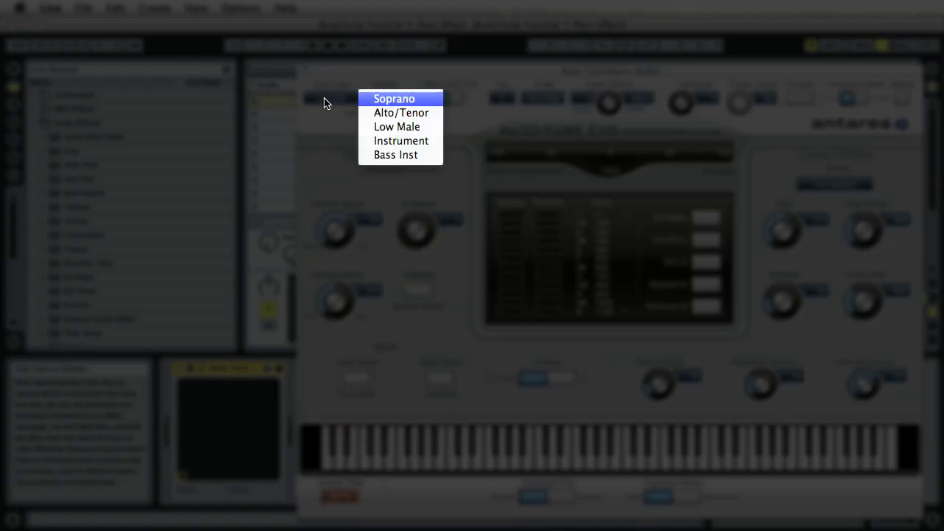
{"action": "left_click", "coordinate": [387, 128]}
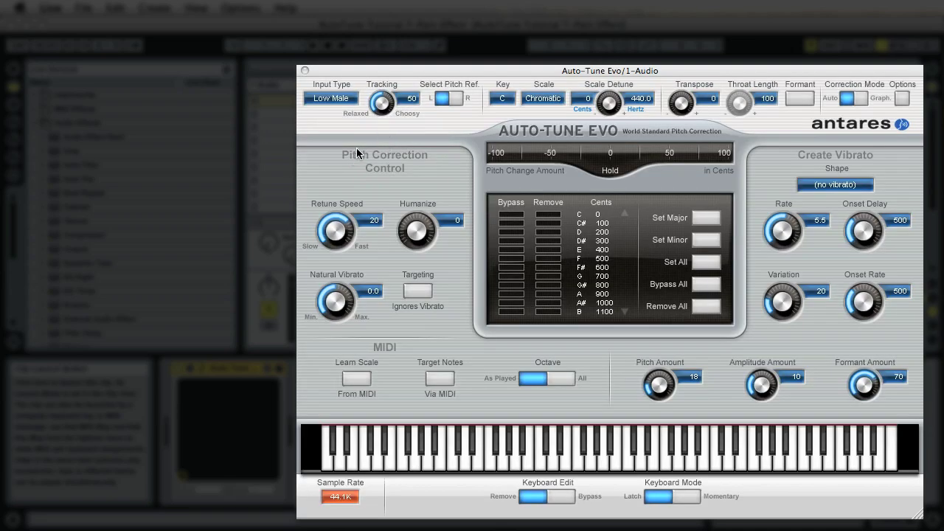
- Set retune speed 0, zero the vibrato controls, formant amount about 80, and enable Formant
{"action": "left_click_drag", "start_coordinate": [337, 235], "coordinate": [336, 119]}
{"action": "left_click_drag", "start_coordinate": [659, 389], "coordinate": [672, 499]}
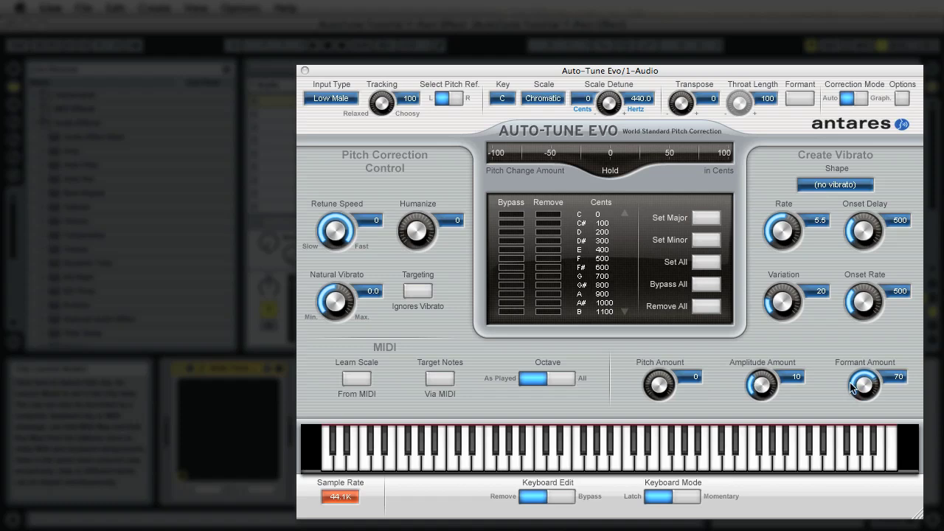
{"action": "left_click_drag", "start_coordinate": [865, 389], "coordinate": [865, 383]}
{"action": "left_click_drag", "start_coordinate": [788, 225], "coordinate": [791, 447]}
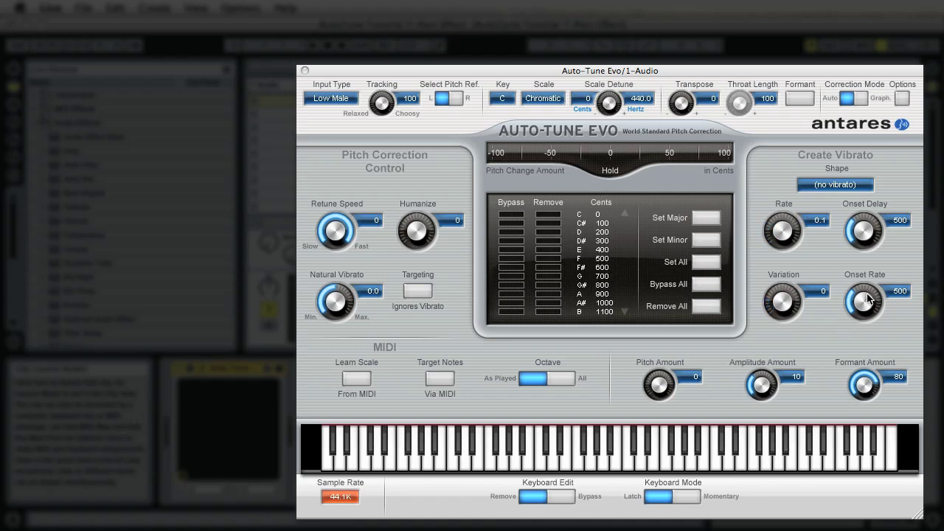
{"action": "left_click_drag", "start_coordinate": [869, 300], "coordinate": [874, 386]}
{"action": "left_click_drag", "start_coordinate": [867, 233], "coordinate": [874, 327]}
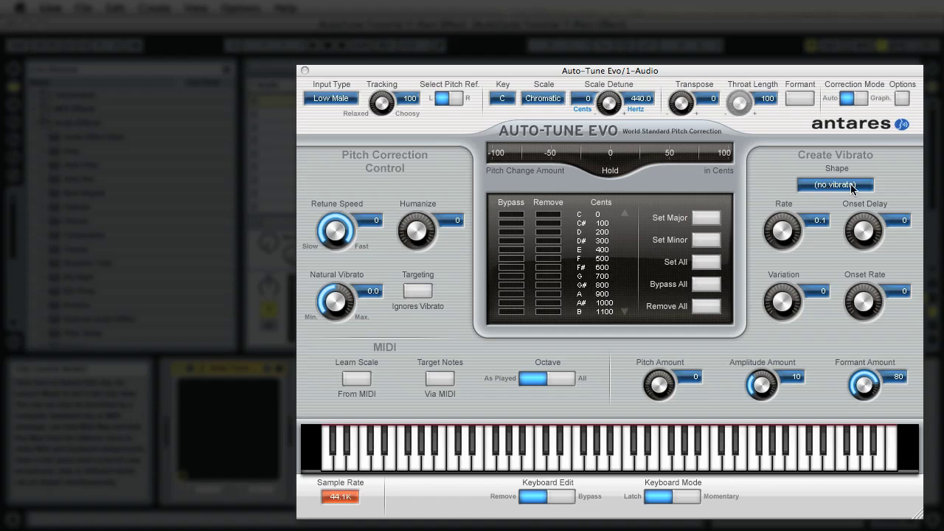
{"action": "left_click", "coordinate": [801, 97]}
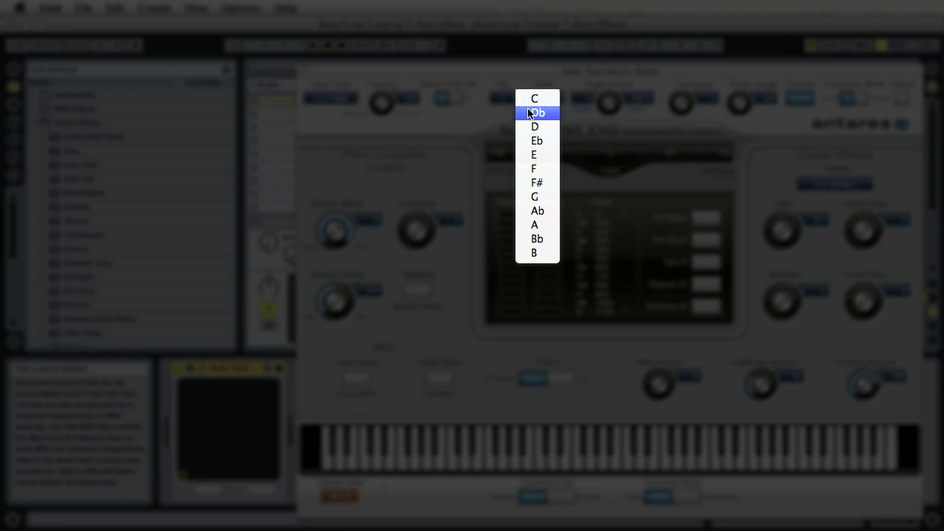
- Set the Auto-Tune Evo key to Db and the scale to Major
{"action": "left_click", "coordinate": [529, 112]}
{"action": "left_click", "coordinate": [544, 102]}
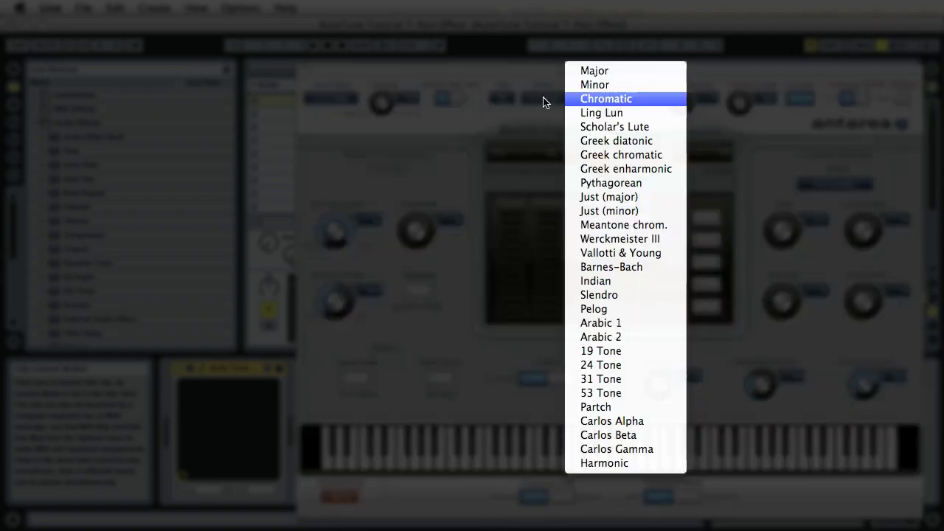
{"action": "left_click", "coordinate": [582, 70]}
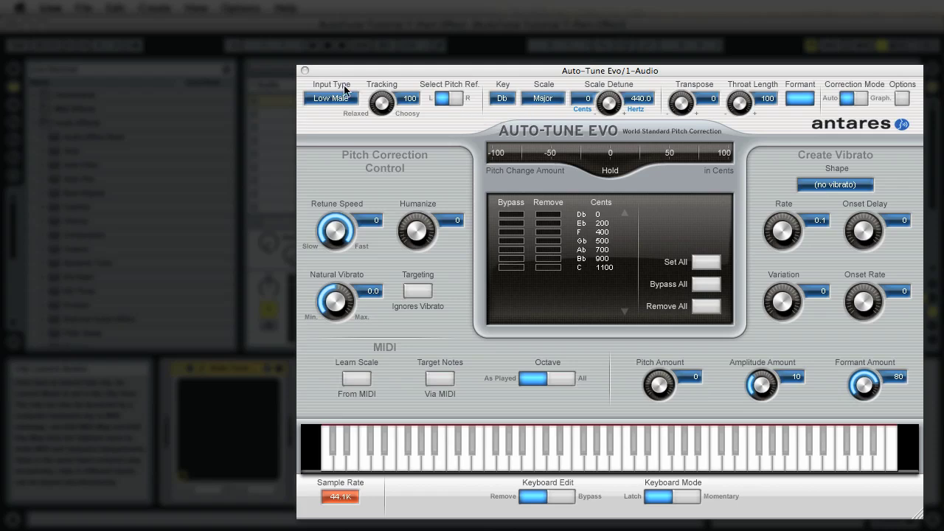
- Close the Auto-Tune Evo window and show the Speech track's device chain
{"action": "left_click", "coordinate": [306, 71]}
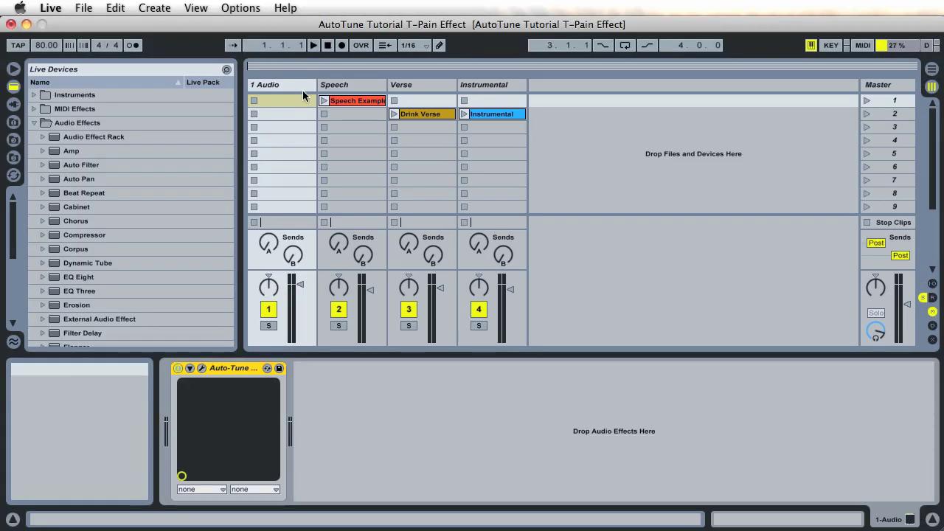
{"action": "left_click", "coordinate": [348, 89]}
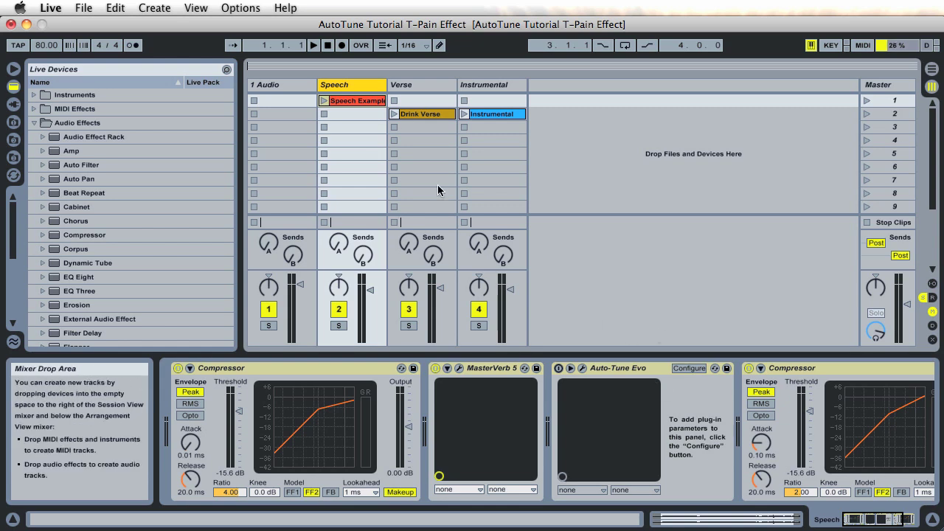
{"action": "left_click", "coordinate": [323, 101]}
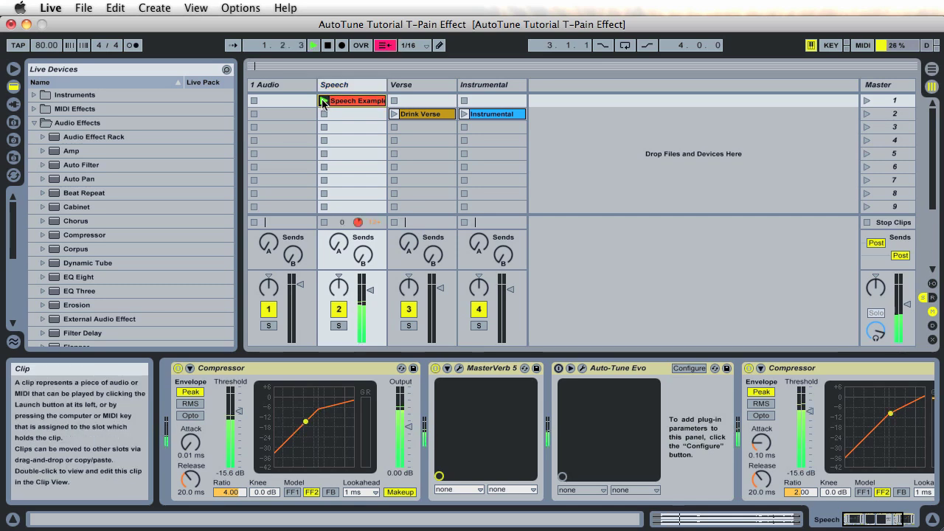
{"action": "left_click", "coordinate": [326, 223]}
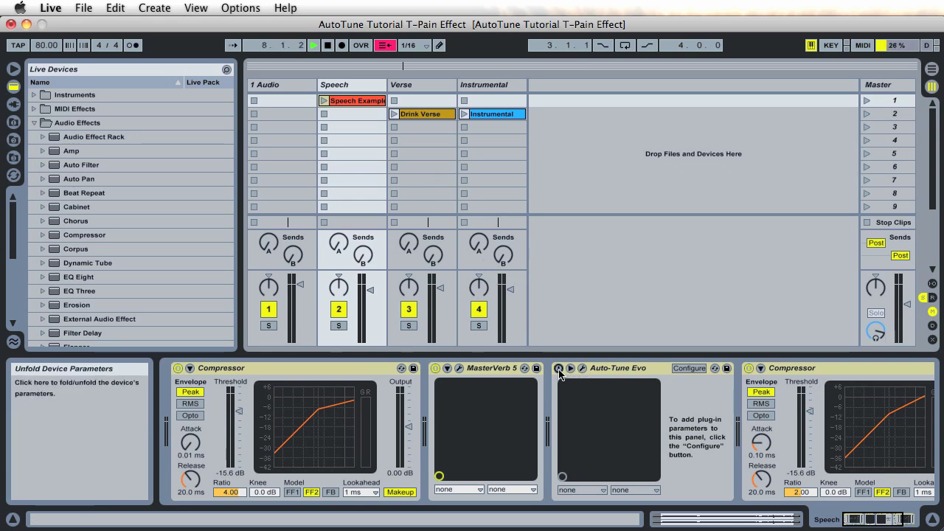
- Show the Speech track's Auto-Tune Evo window, set to Low Male in Db Major, fully on screen
{"action": "left_click", "coordinate": [581, 369]}
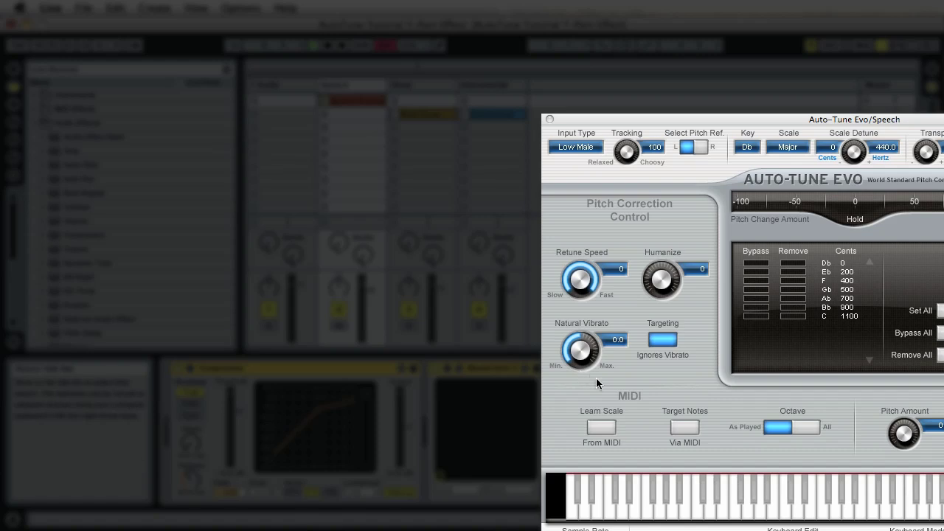
{"action": "left_click_drag", "start_coordinate": [628, 115], "coordinate": [370, 51]}
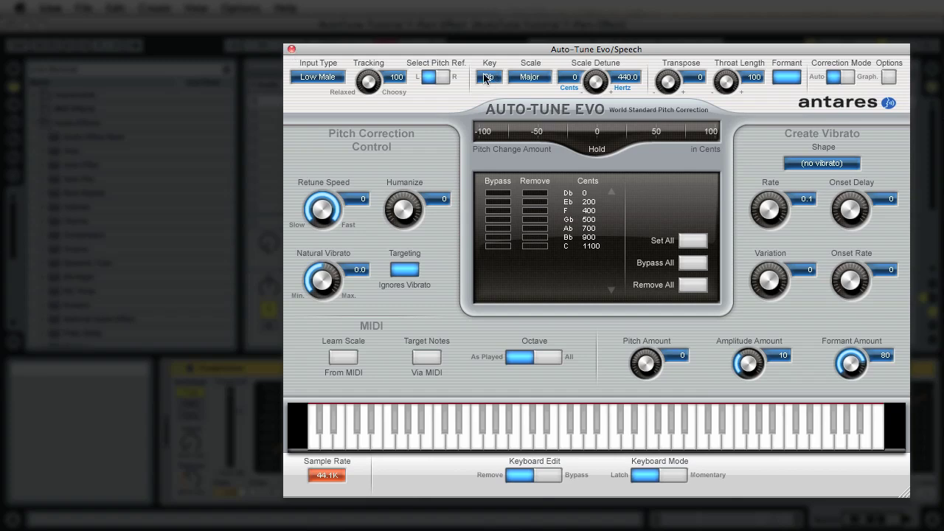
- Close the plug-in window, activate the Speech track's Auto-Tune Evo, and play then stop Speech Example
{"action": "left_click", "coordinate": [291, 50]}
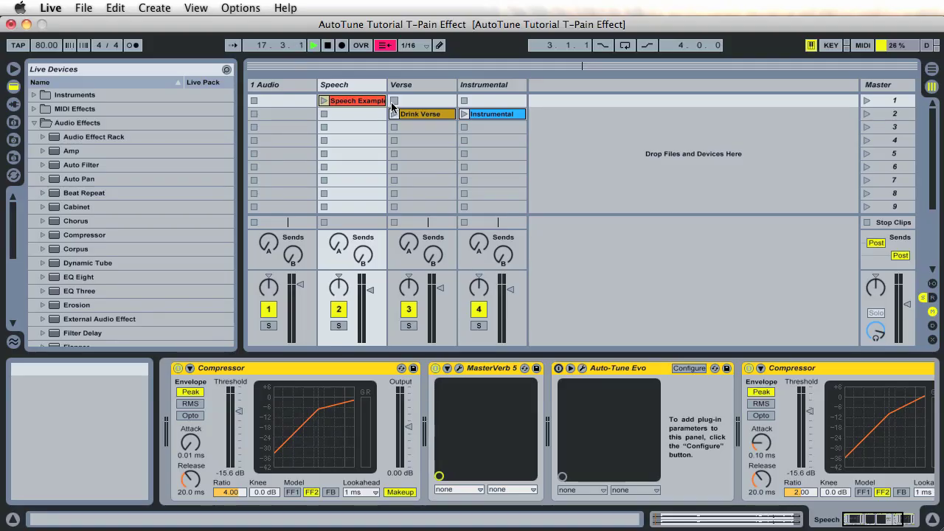
{"action": "left_click", "coordinate": [559, 369]}
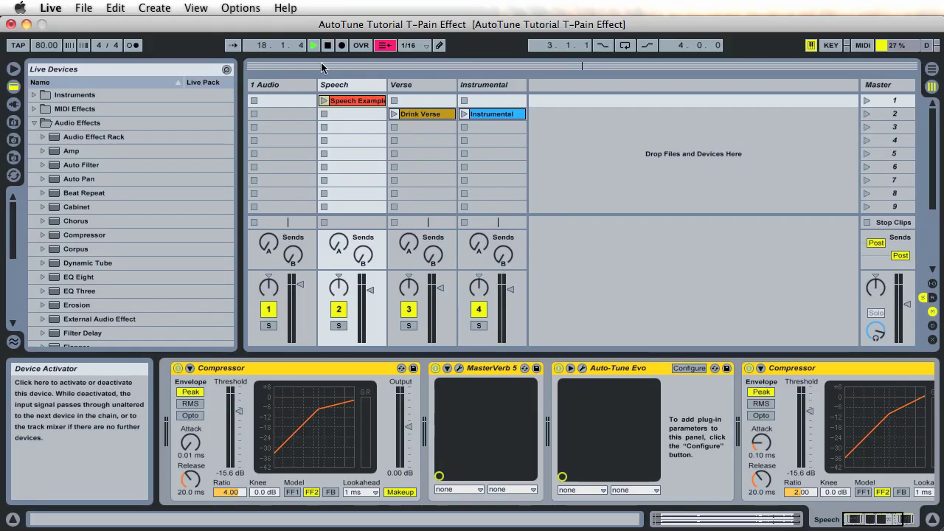
{"action": "left_click", "coordinate": [325, 101]}
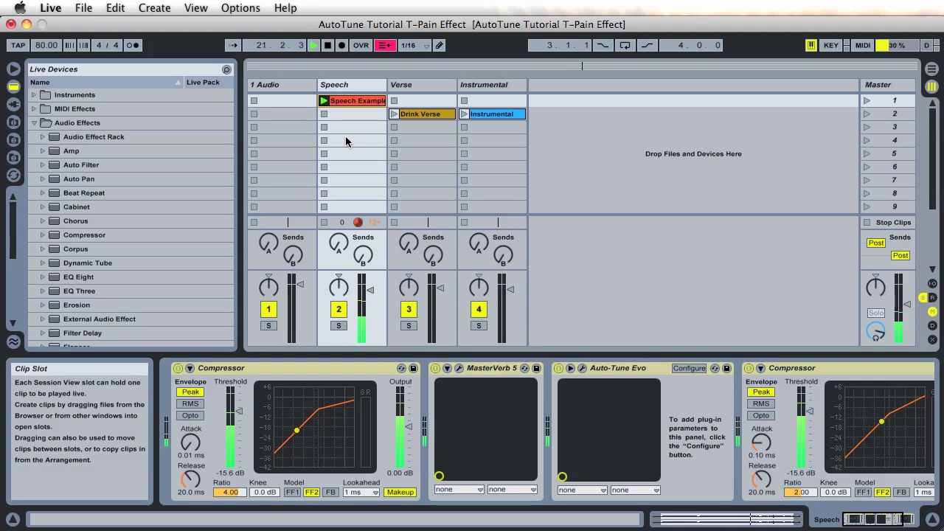
{"action": "left_click", "coordinate": [325, 223]}
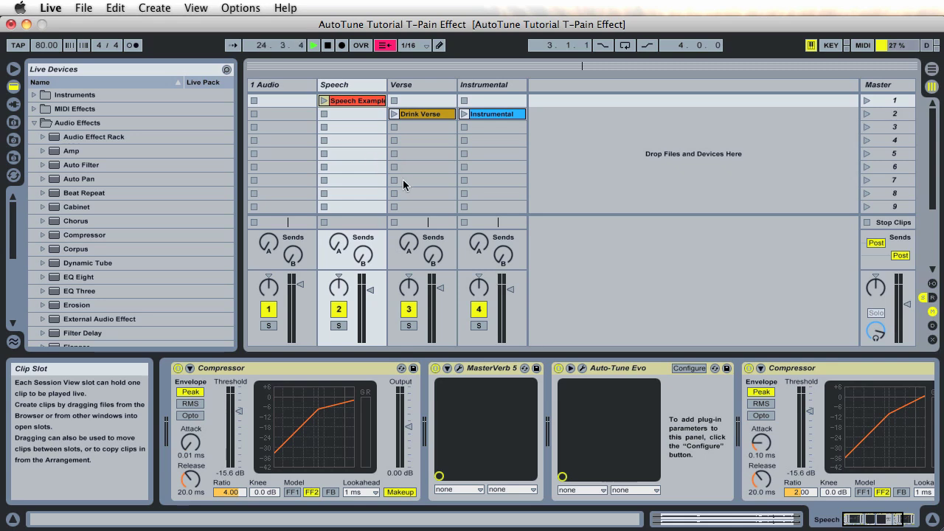
- Stop playback, return to 1.1.1, and select the Drink Verse clip on the Verse track
{"action": "left_click", "coordinate": [327, 45]}
{"action": "left_click", "coordinate": [327, 45]}
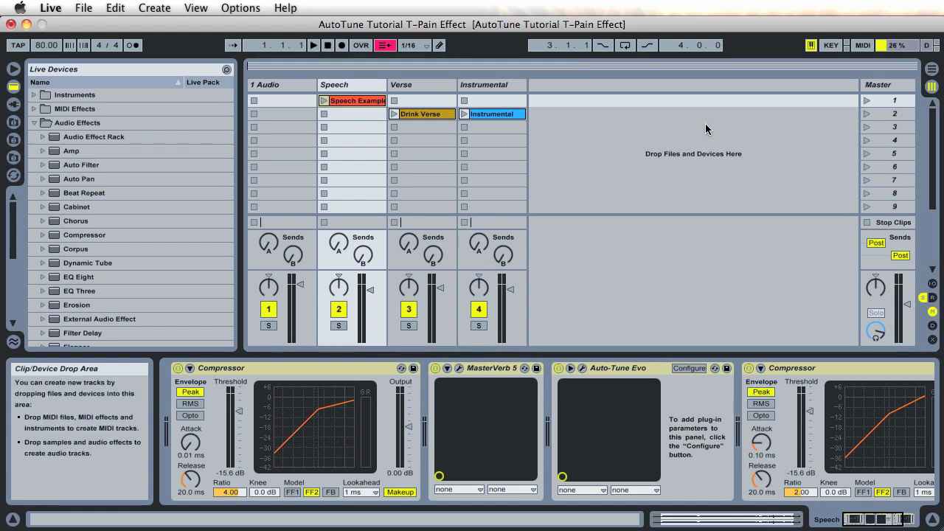
{"action": "left_click", "coordinate": [426, 114]}
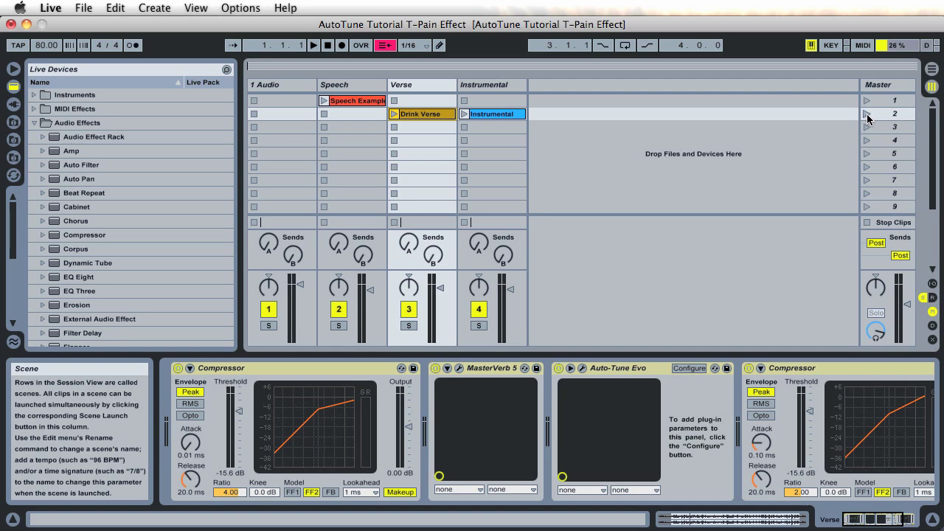
- Launch scene 2 to play Drink Verse together with the Instrumental clip
{"action": "left_click", "coordinate": [868, 115]}
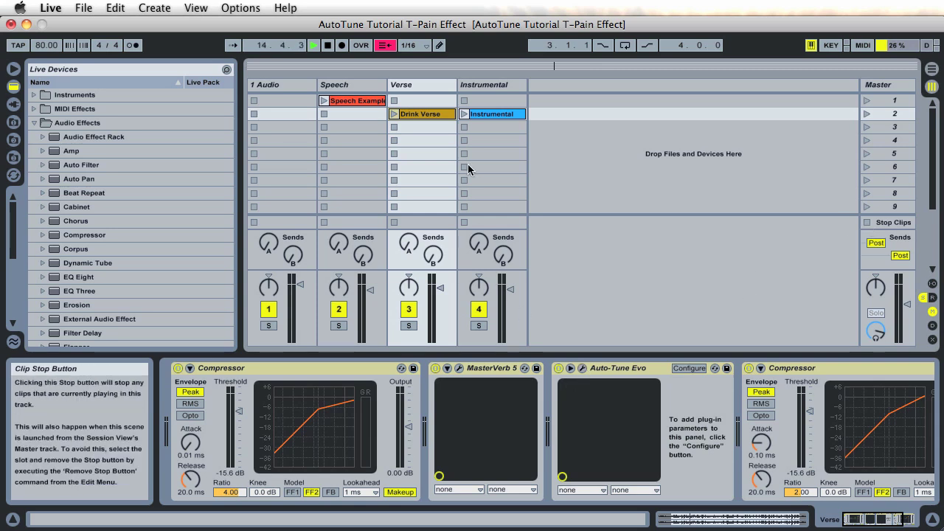
- Select the 1 Audio track and show its Auto-Tune Evo settings (Low Male, Db Major, retune 0)
{"action": "left_click", "coordinate": [274, 84]}
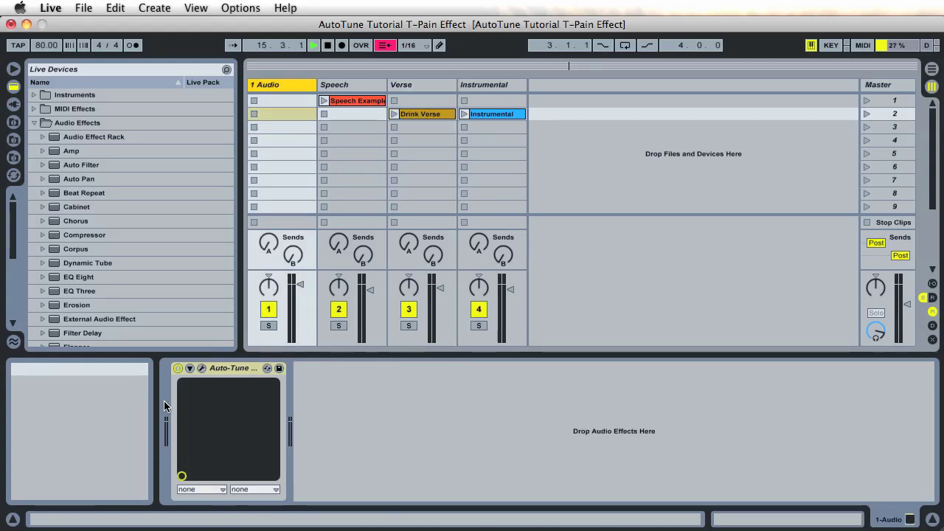
{"action": "left_click", "coordinate": [201, 368]}
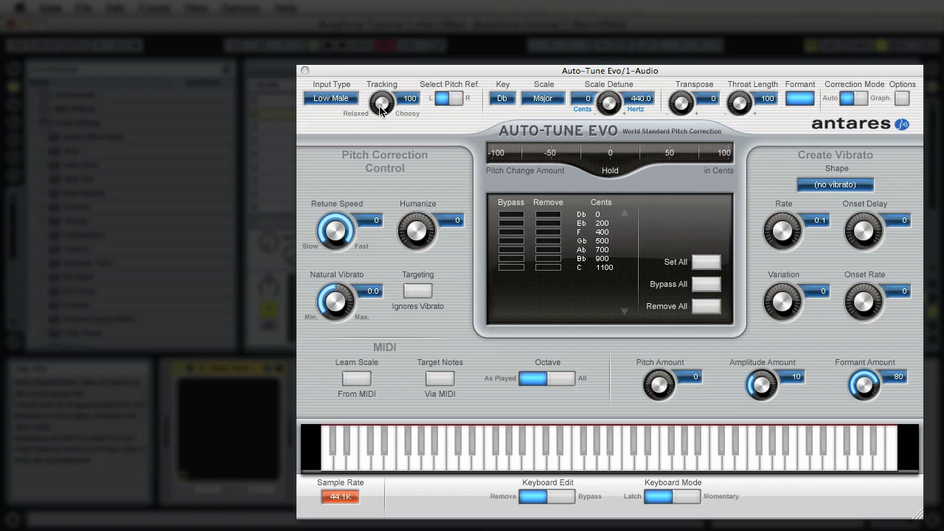
{"action": "left_click", "coordinate": [327, 98]}
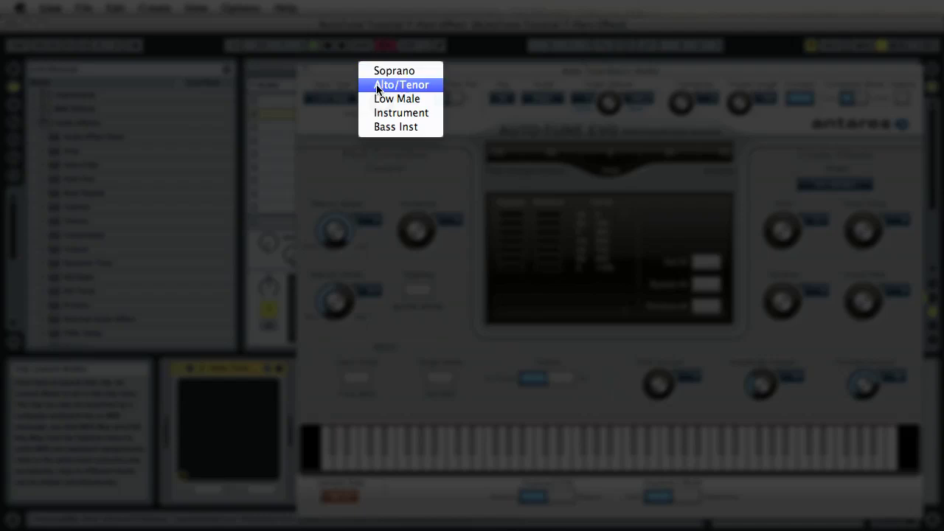